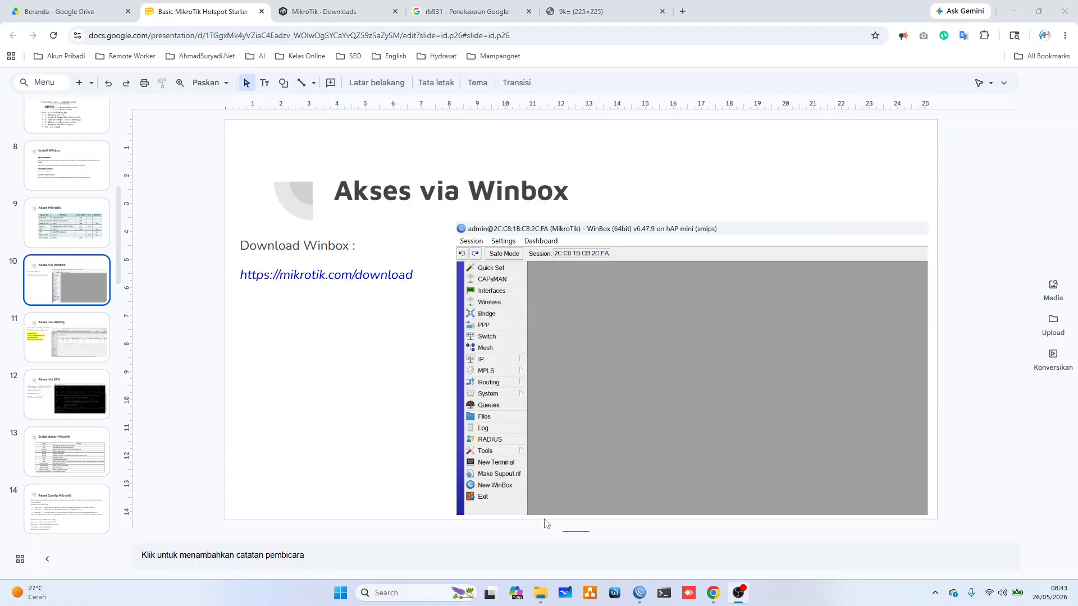
Step: Switch to WinBox, select the discovered router in the neighbor list and connect to it by its MAC address as admin
click(635, 600)
click(326, 315)
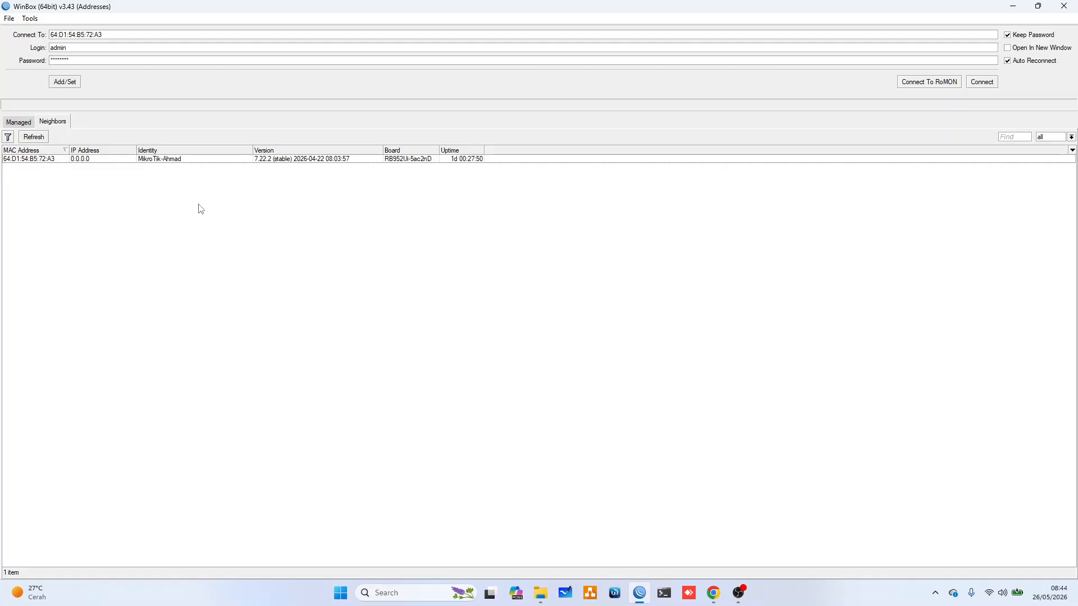
double_click(96, 161)
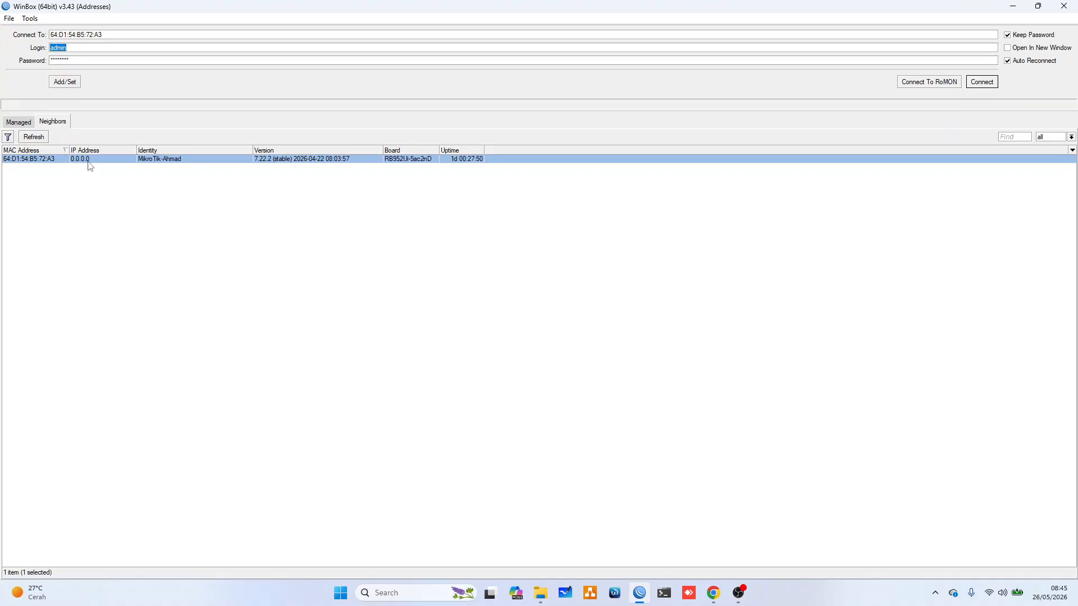
click(106, 210)
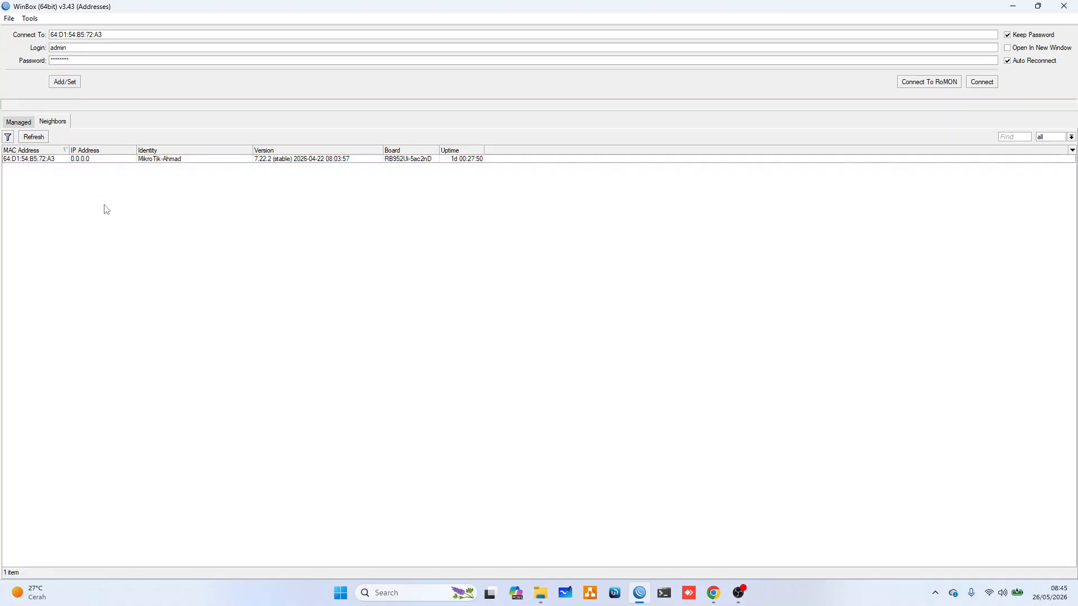
click(31, 162)
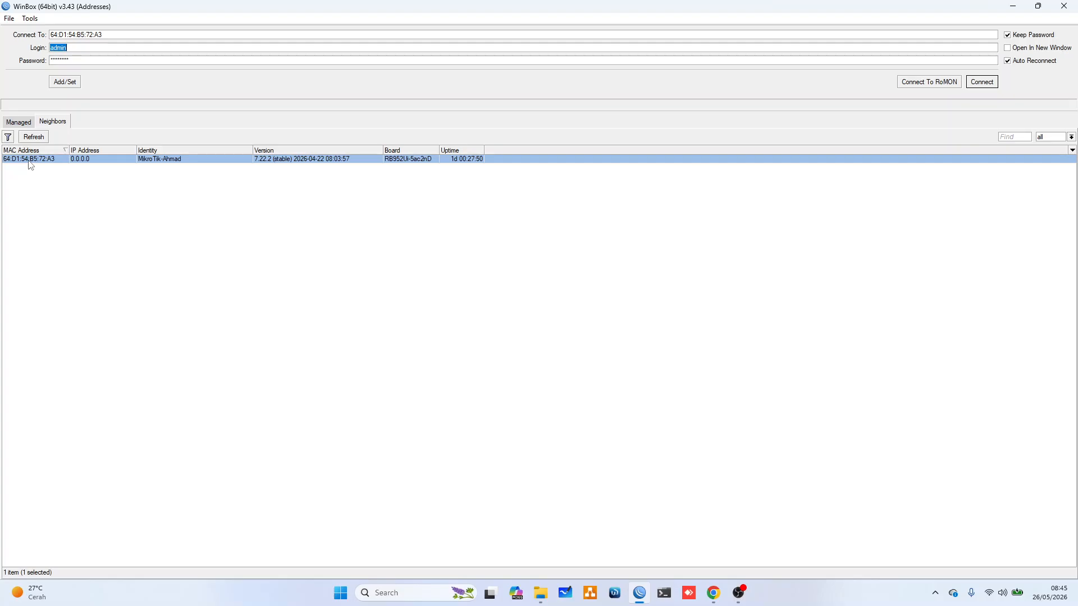
click(99, 162)
click(87, 174)
click(94, 163)
click(140, 36)
drag(140, 36, 49, 36)
click(68, 161)
double_click(102, 60)
click(983, 82)
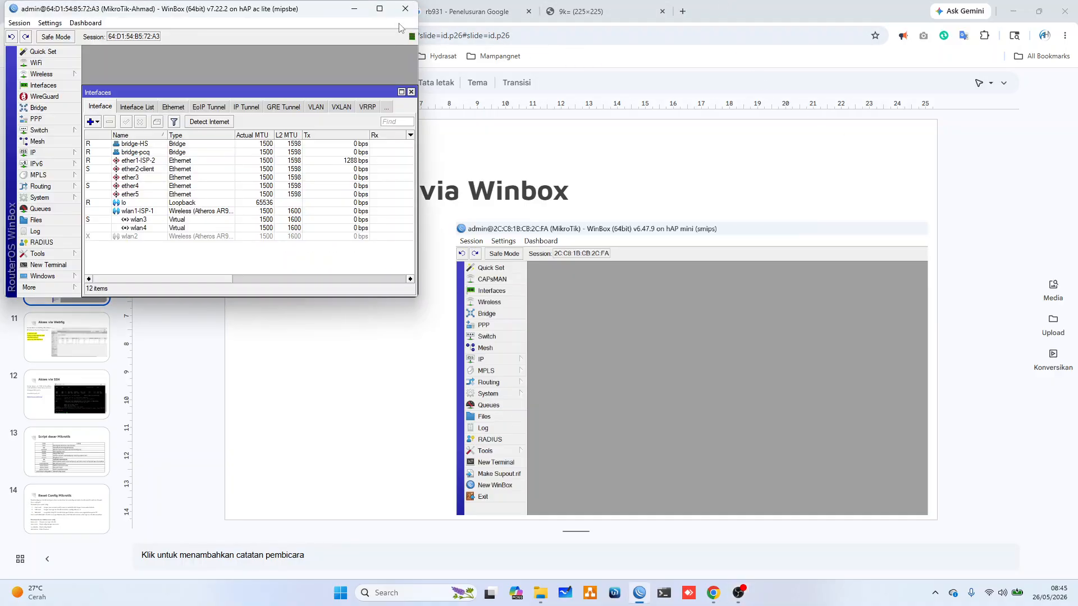
Step: Maximize the router session window and close the Interfaces window
click(384, 16)
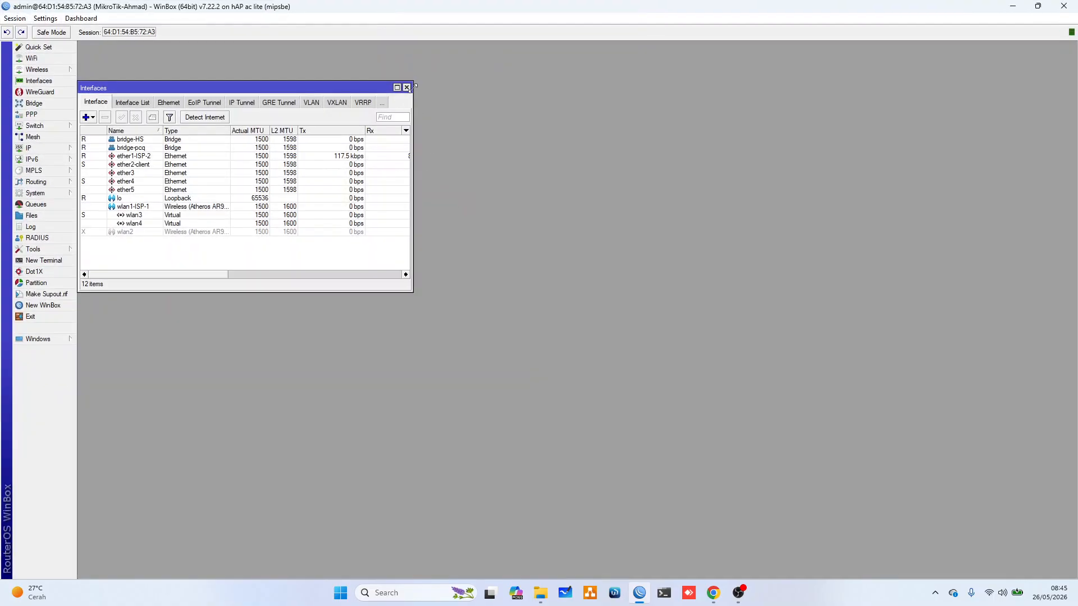
click(407, 88)
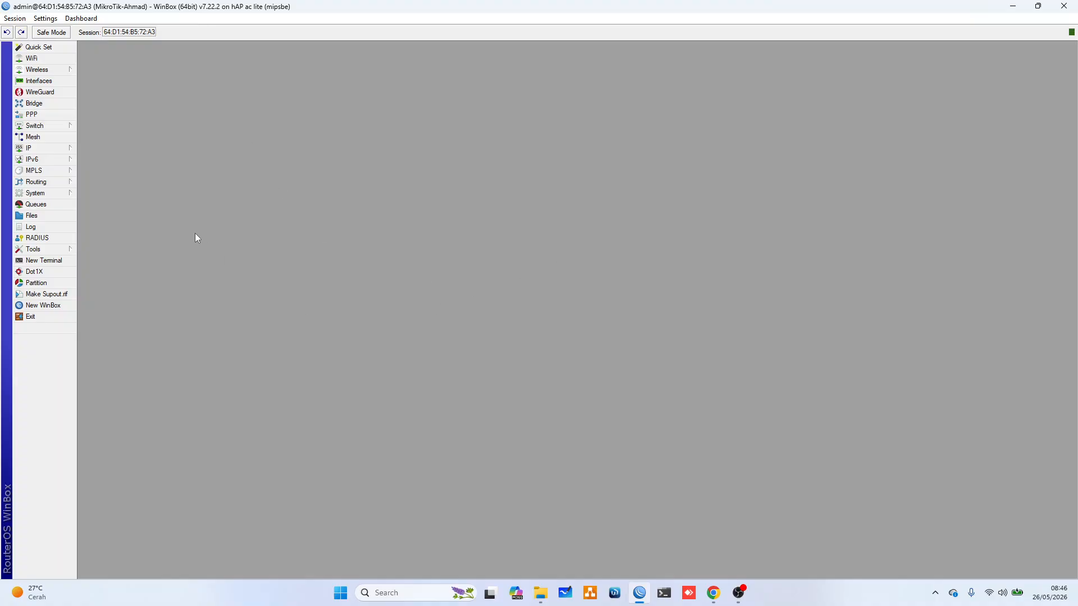
Step: Check the router's architecture name in the system Resources, then close that window
click(63, 195)
mouse_move(58, 197)
click(112, 397)
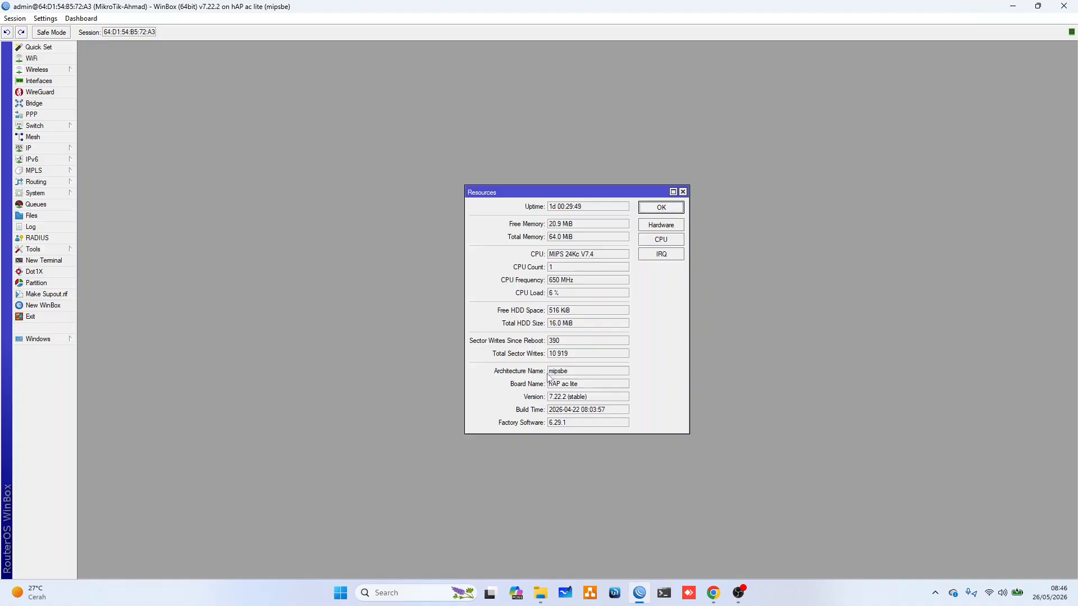
double_click(570, 371)
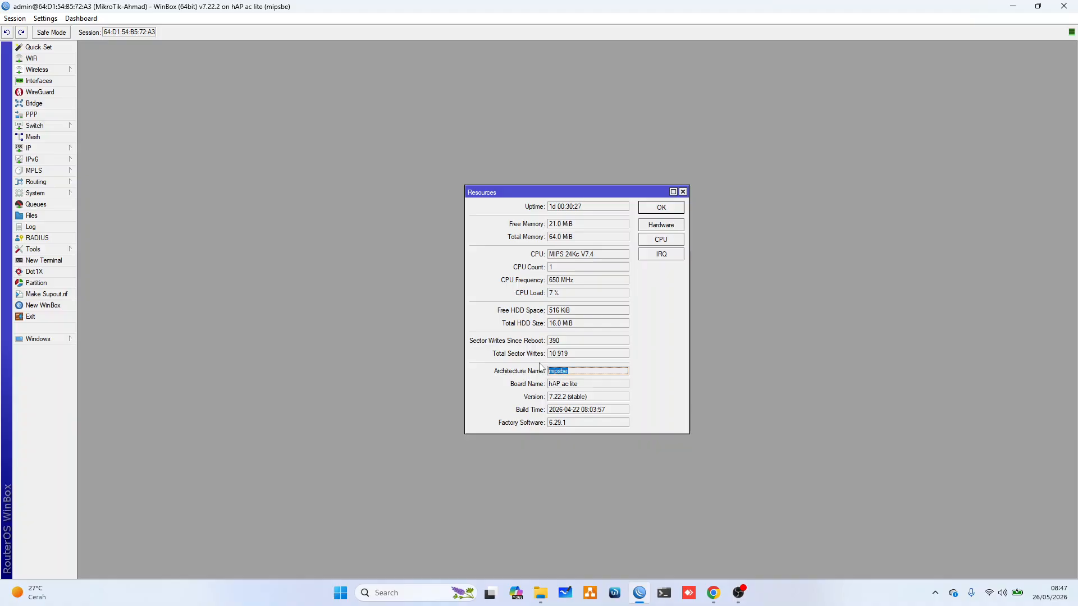
click(683, 192)
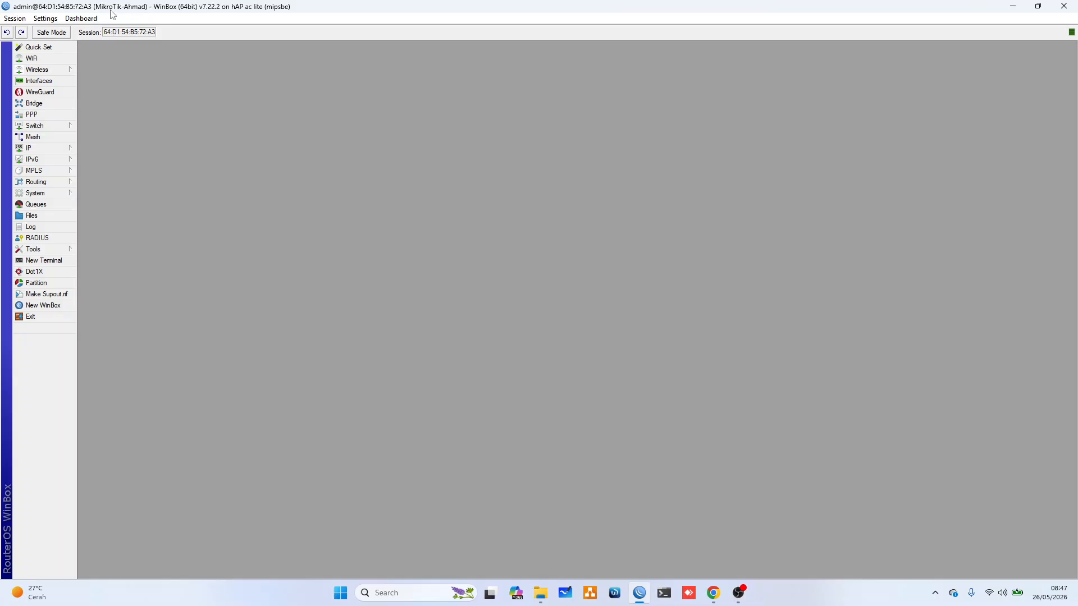
Step: View the router's system Identity in a widened window, then close it without editing the name
click(49, 193)
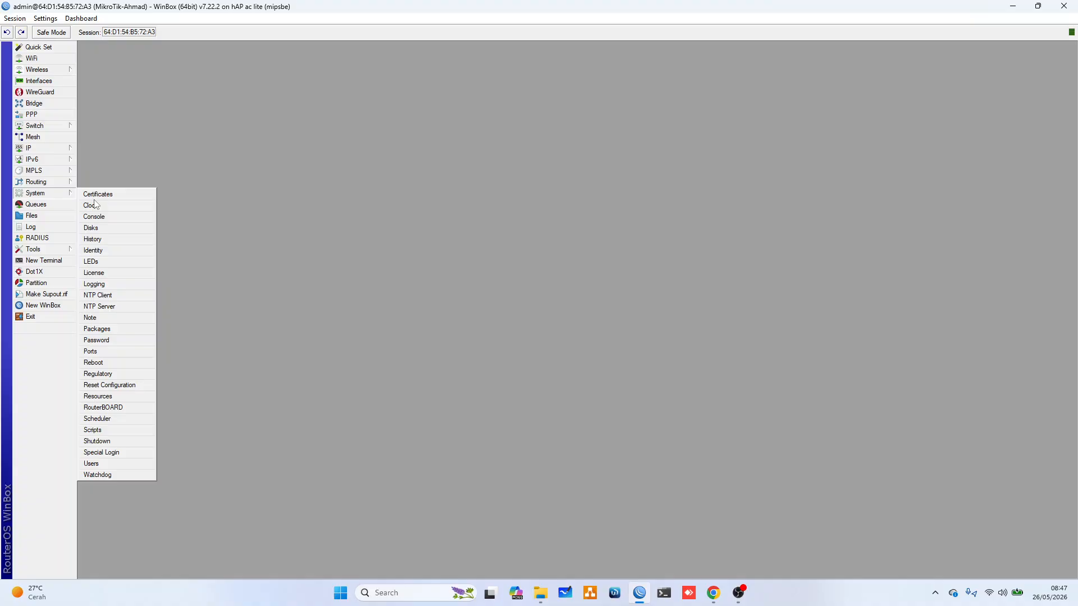
click(113, 251)
click(571, 296)
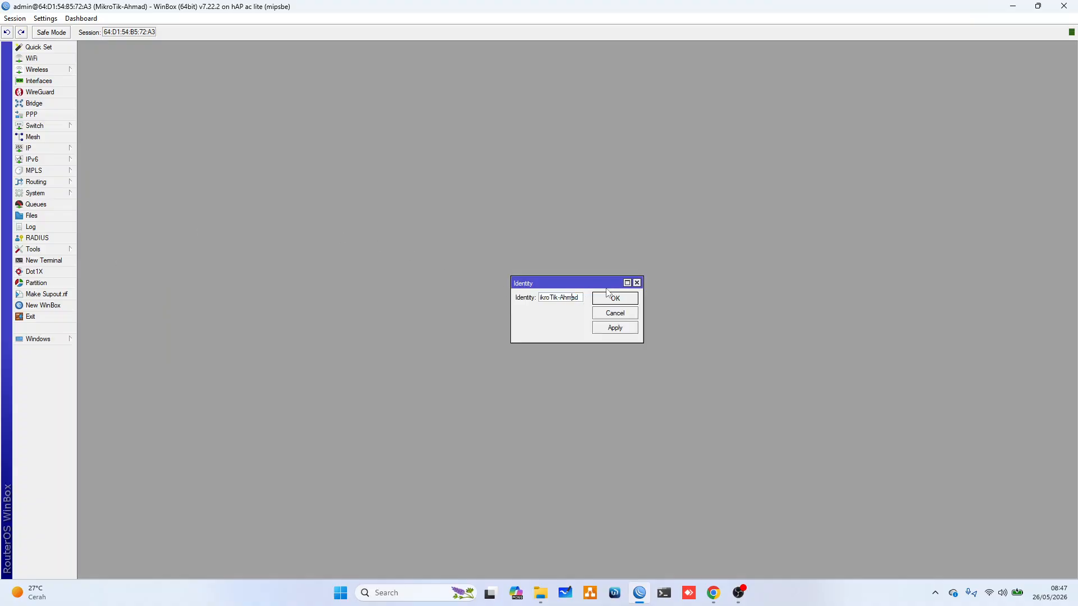
drag(643, 293, 739, 306)
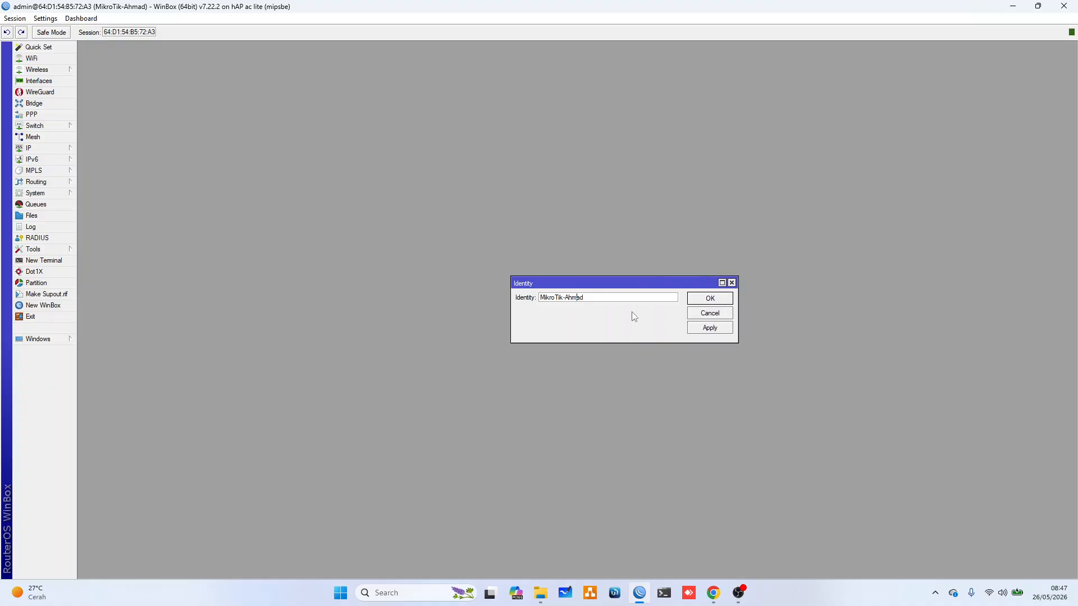
drag(631, 282, 519, 320)
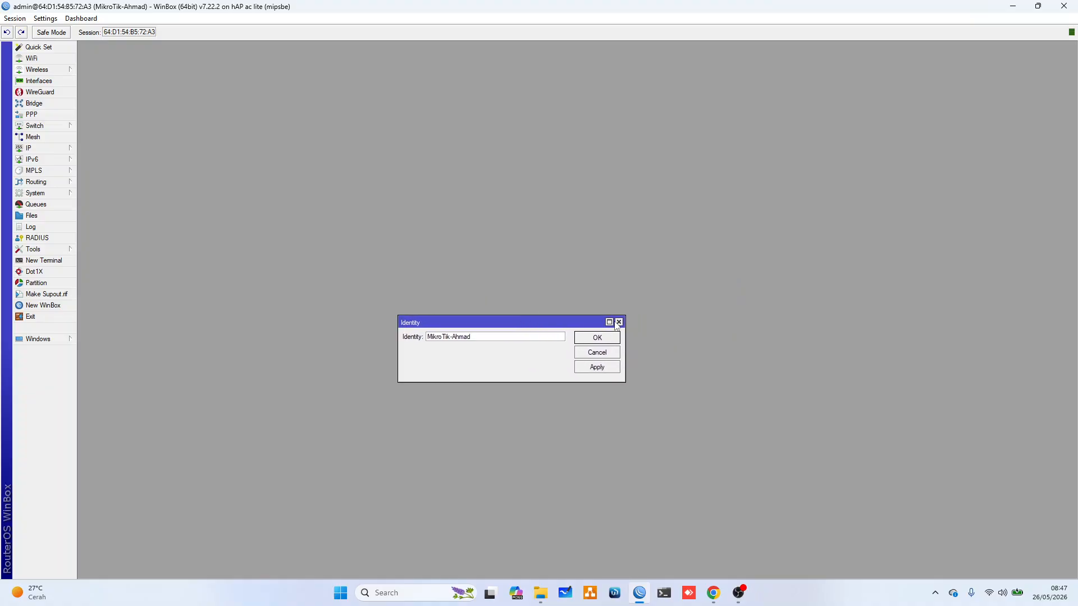
click(618, 322)
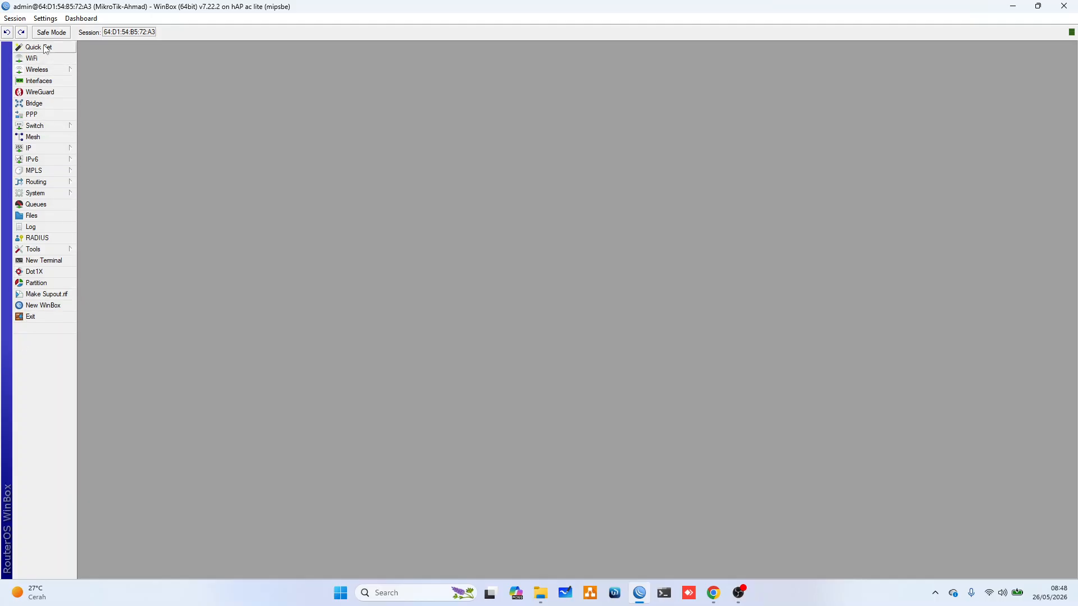
Step: Look through the Quick Set, WiFi, Interfaces, Bridge and PPP windows, and close them all
click(35, 47)
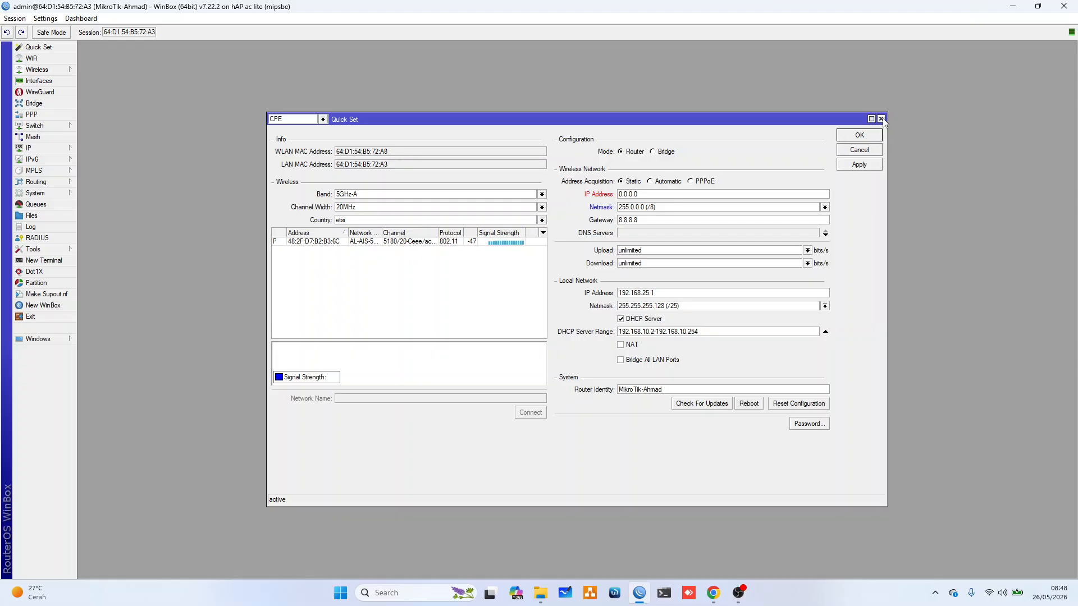
click(881, 119)
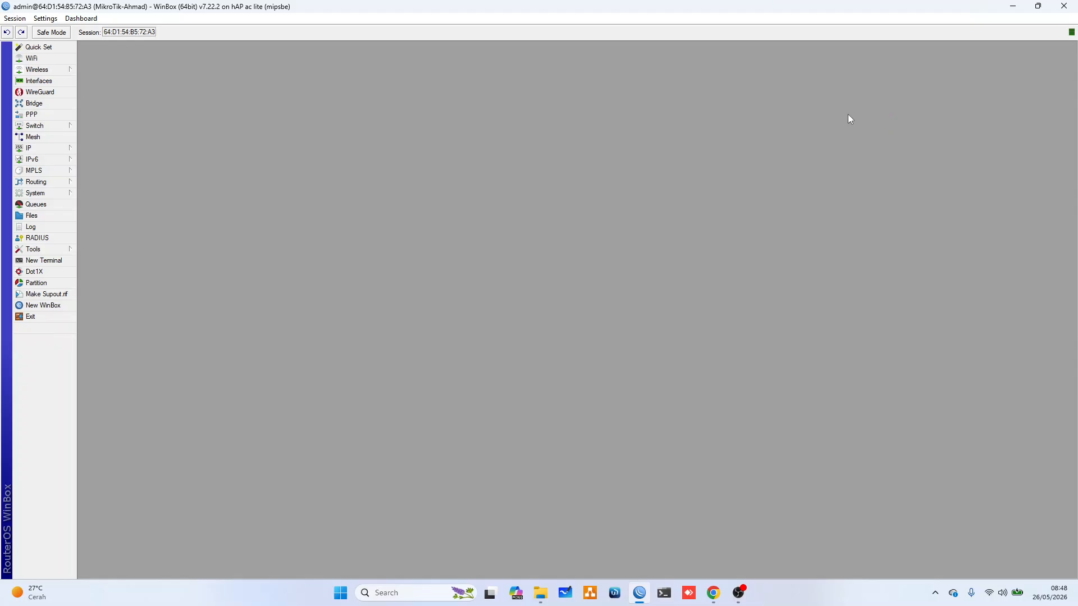
click(32, 59)
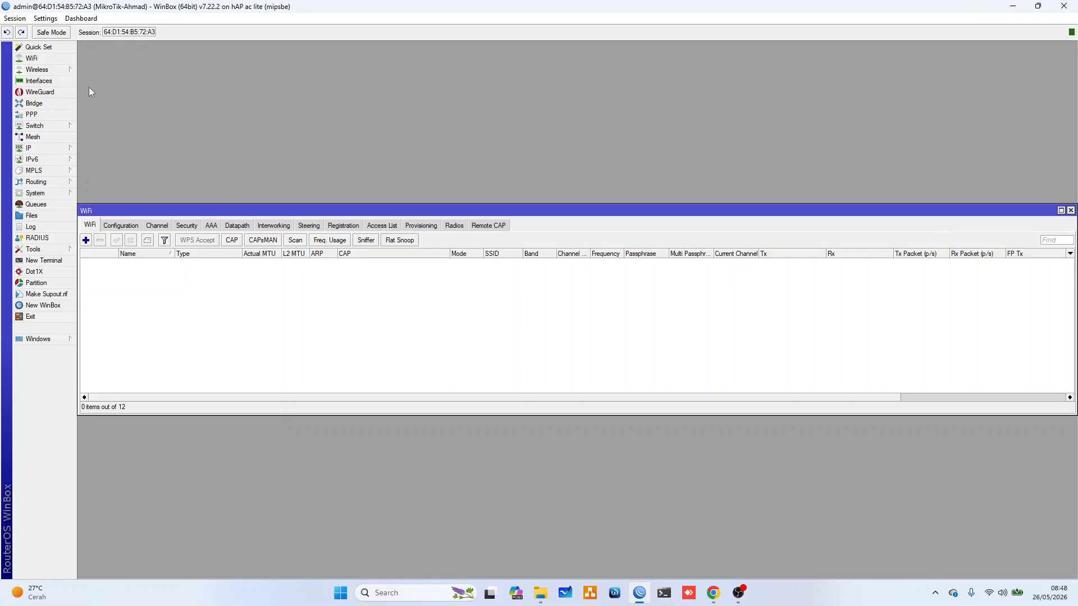
click(43, 82)
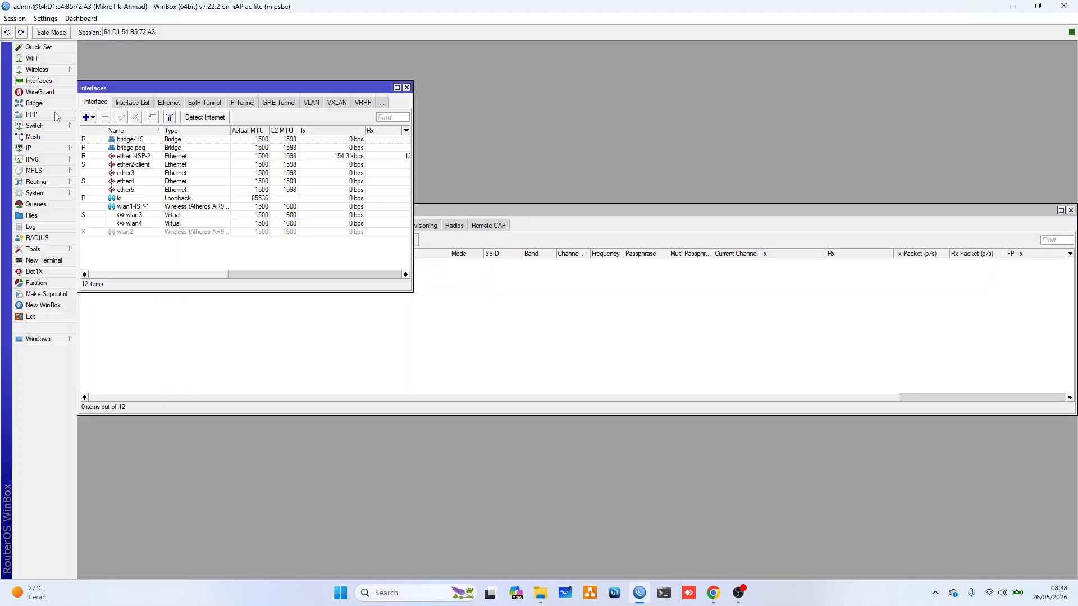
click(34, 104)
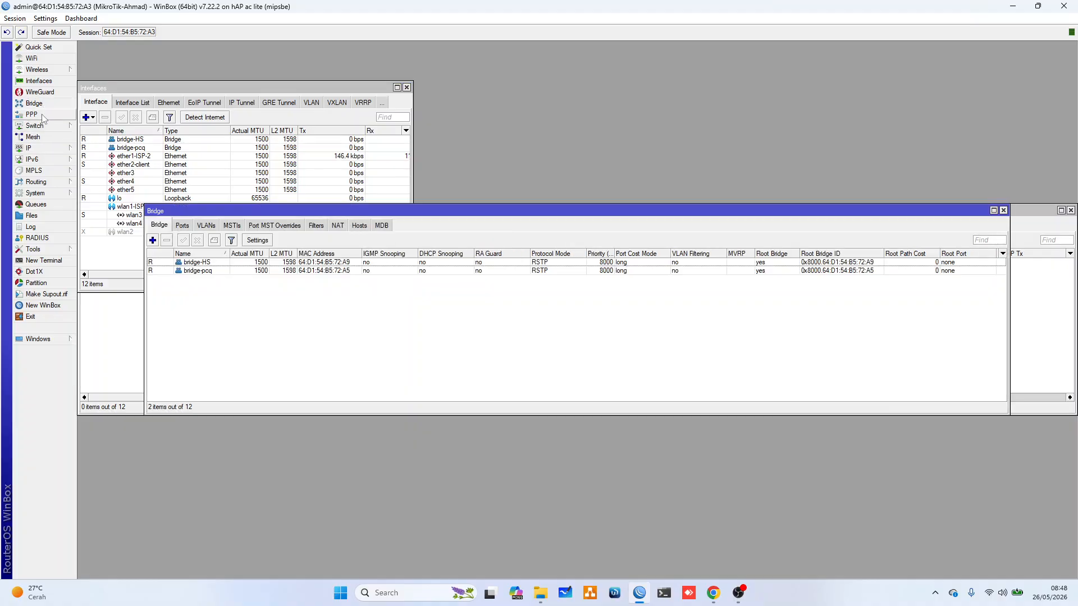
click(33, 115)
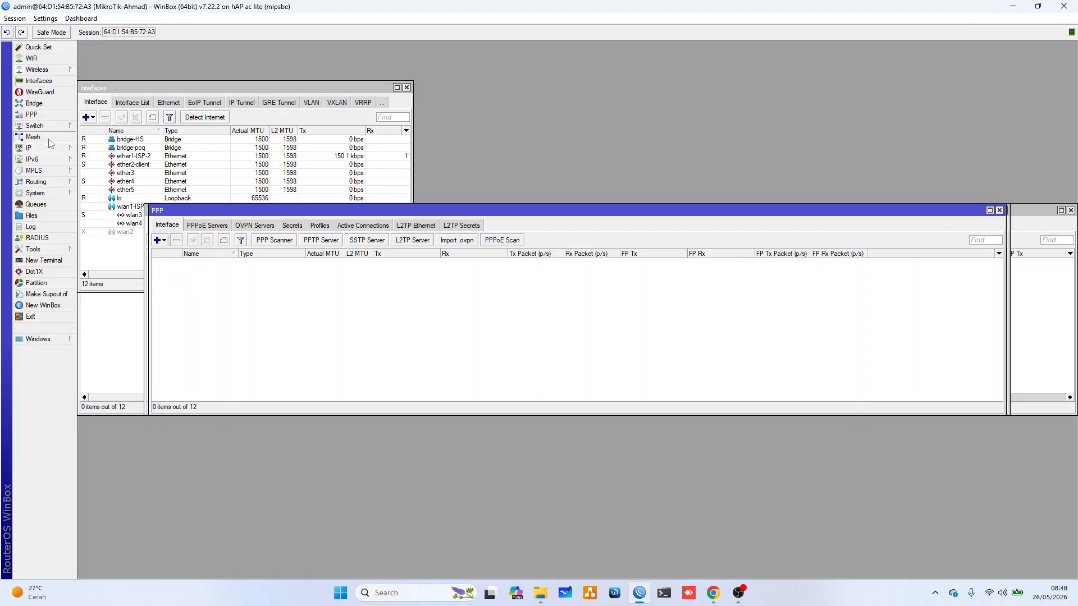
mouse_move(43, 149)
key(Escape)
key(Escape)
key(Escape)
key(Escape)
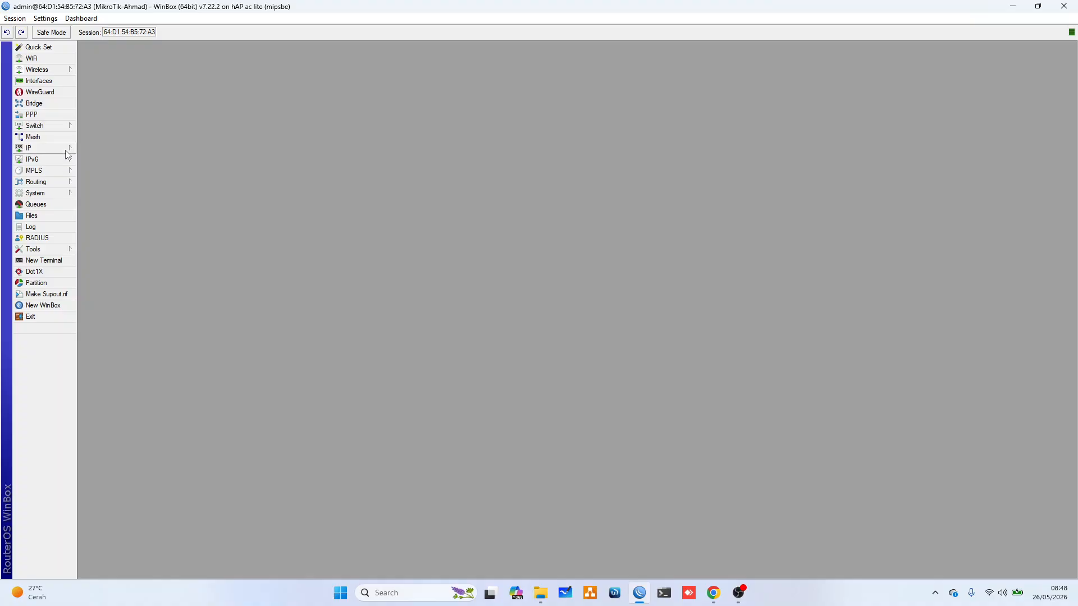
Step: Review the router's IP address list and close it
click(98, 161)
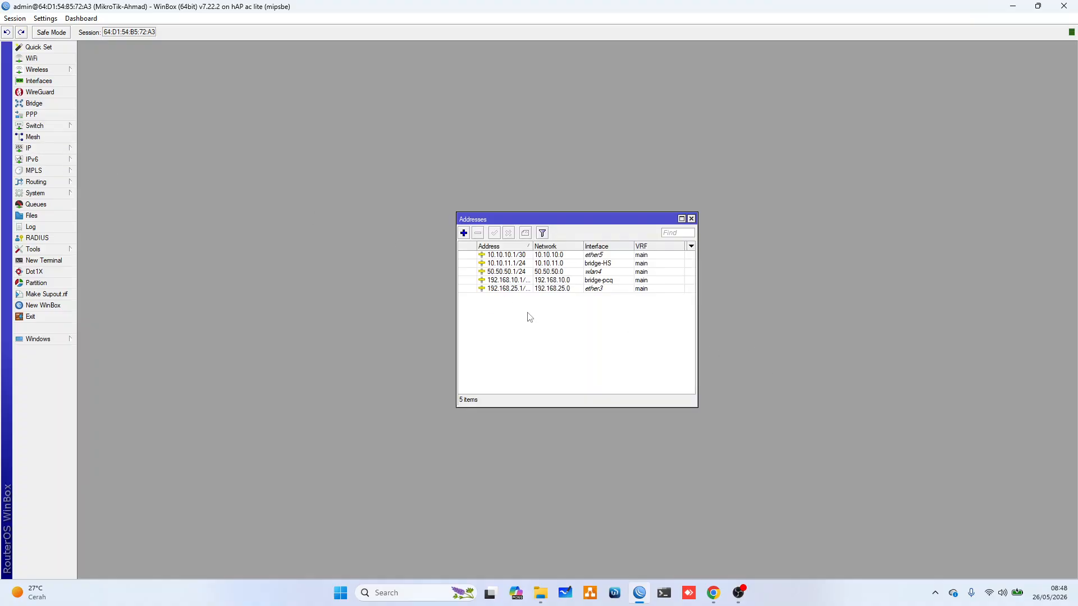
click(691, 219)
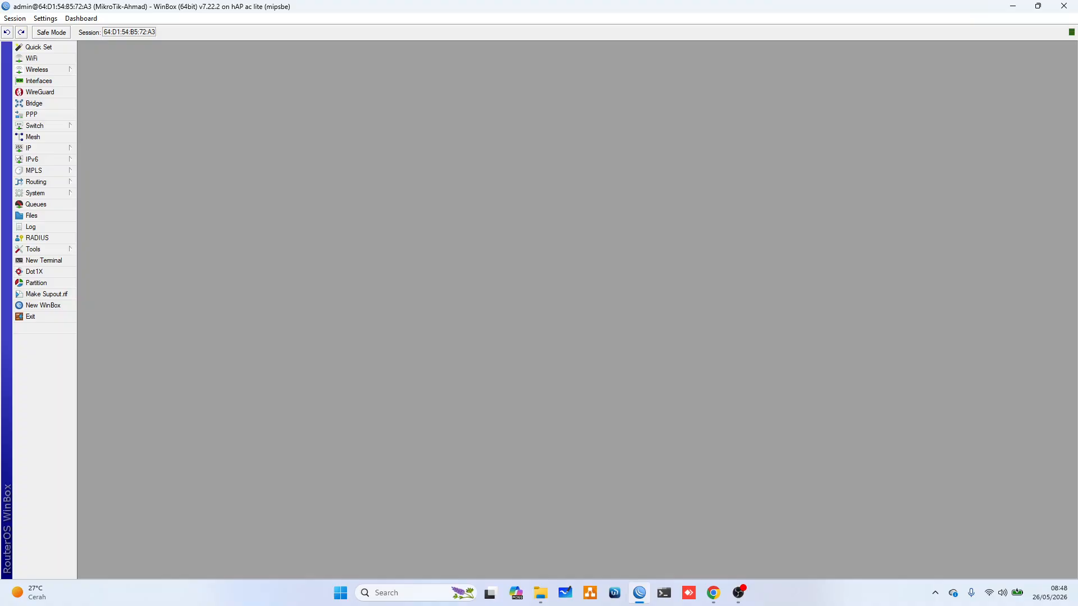
key(alt+Tab)
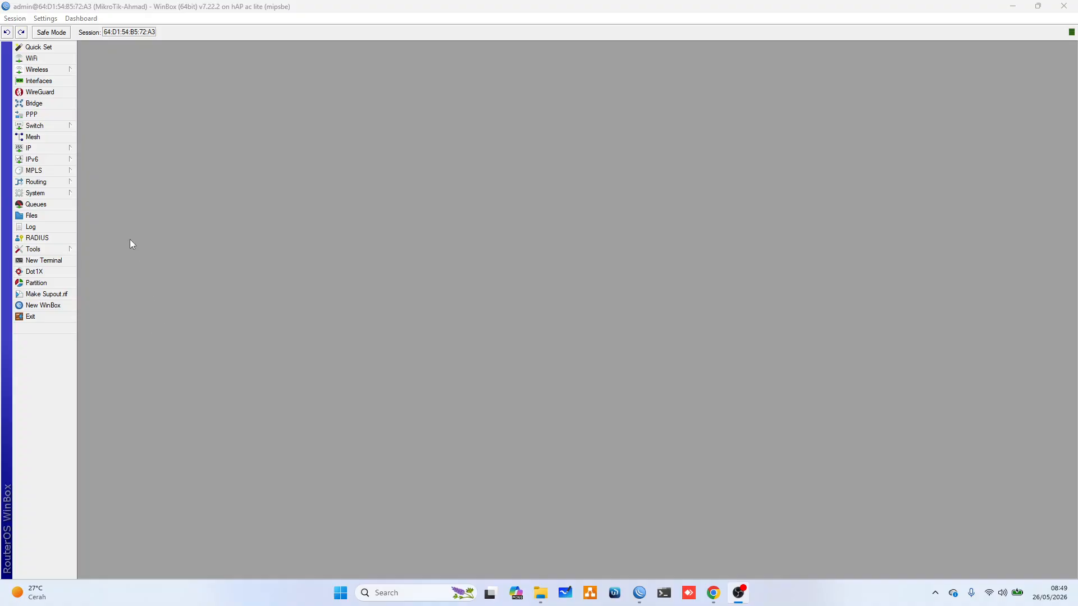
Step: Reset the router configuration with No Default Configuration and Do Not Backup enabled, and confirm the reset
click(66, 193)
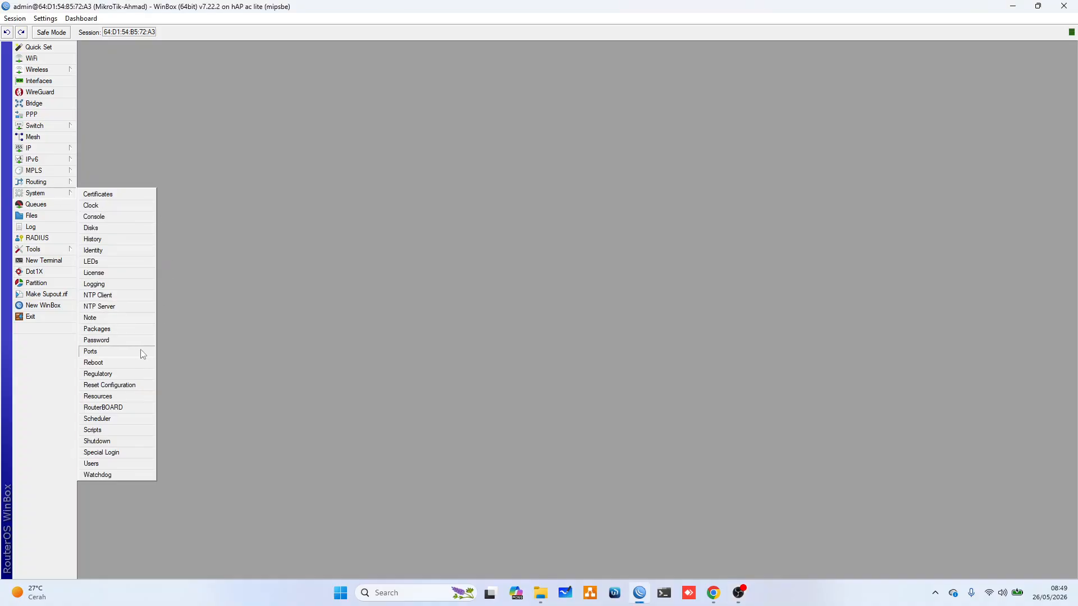
click(133, 387)
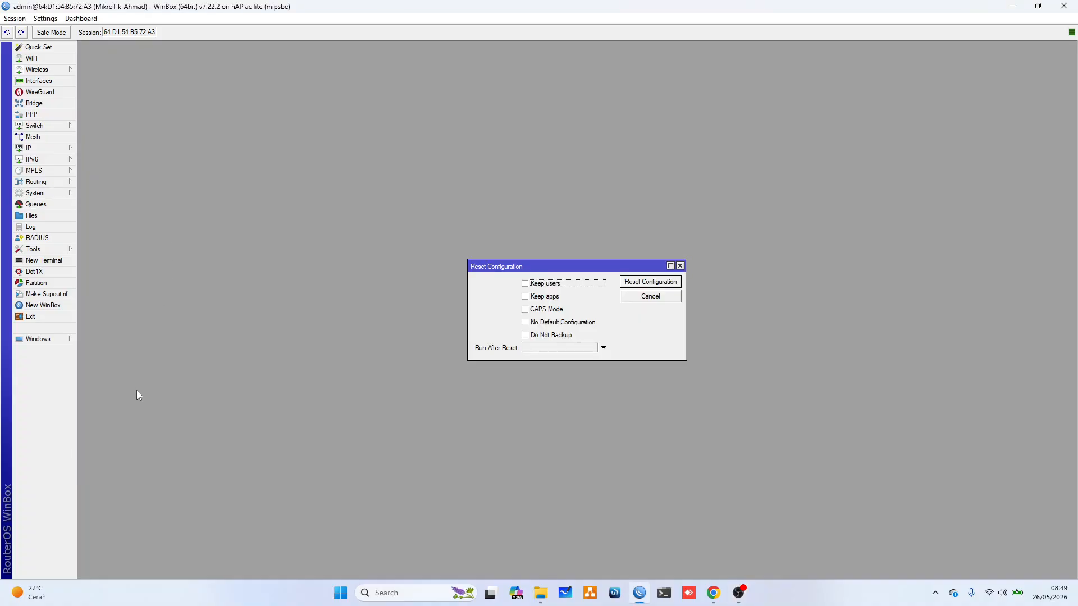
click(547, 324)
click(555, 336)
click(653, 281)
click(587, 306)
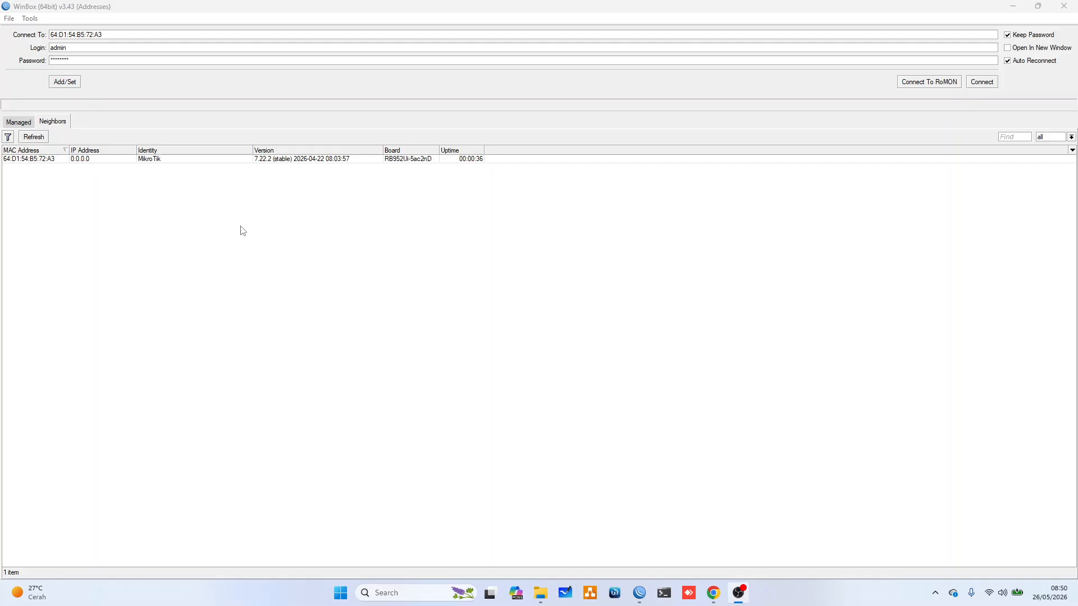
Step: Refresh the neighbor list and connect to the reset router by its MAC address as admin with an empty password
click(40, 138)
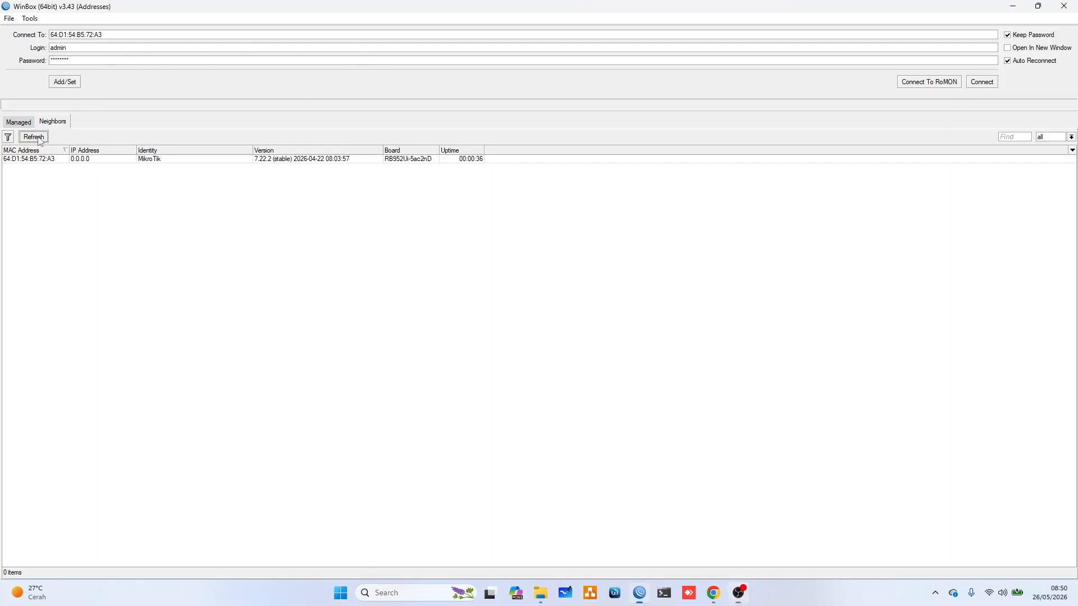
click(70, 160)
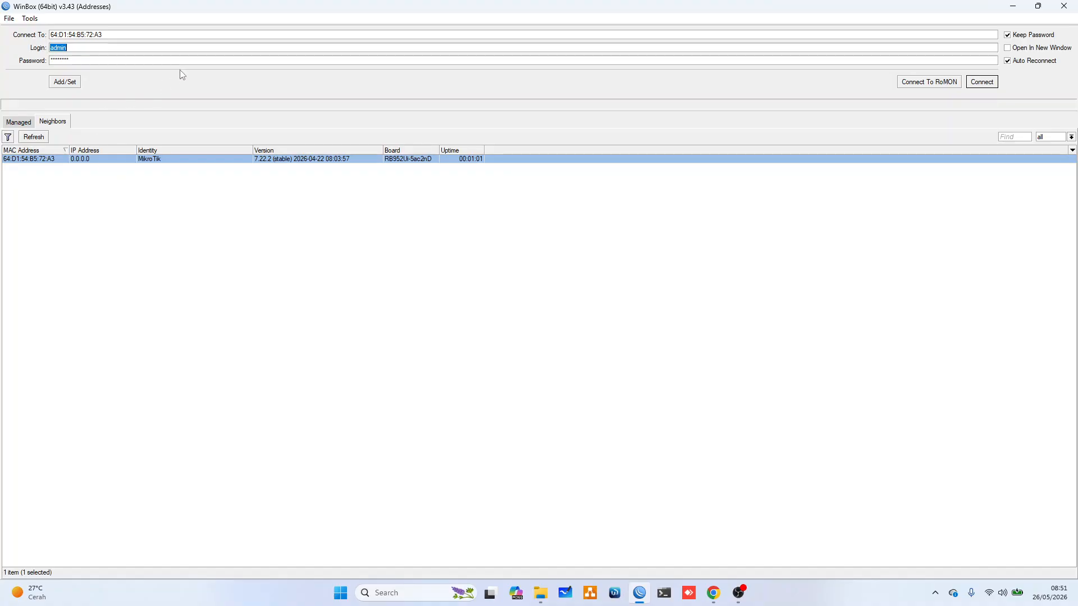
click(119, 60)
click(982, 82)
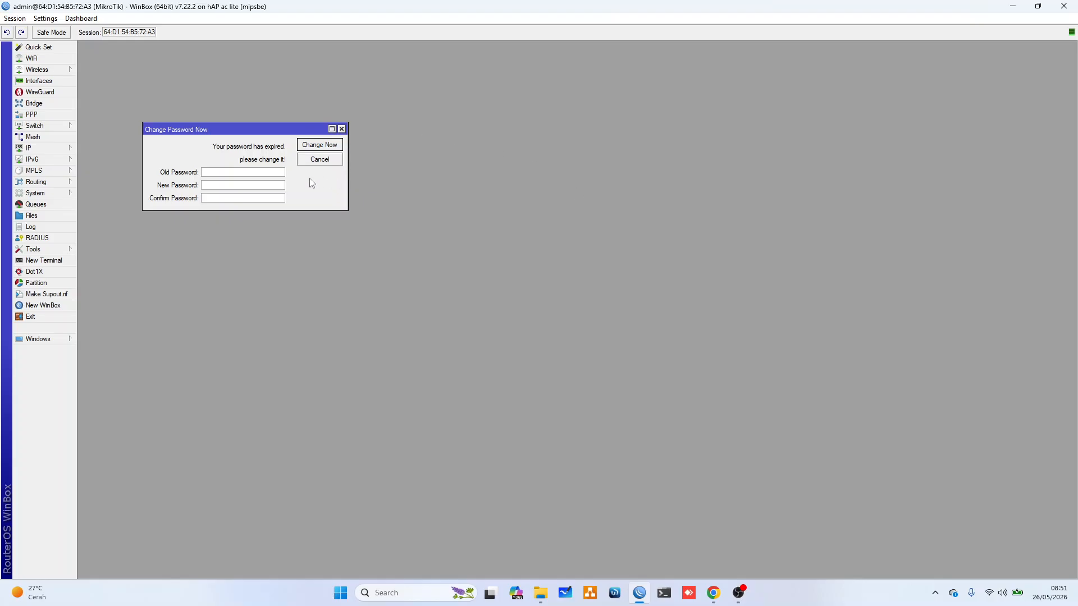
Step: Leave the old password blank, enter and confirm a new admin password, and apply the password change
drag(235, 133, 540, 200)
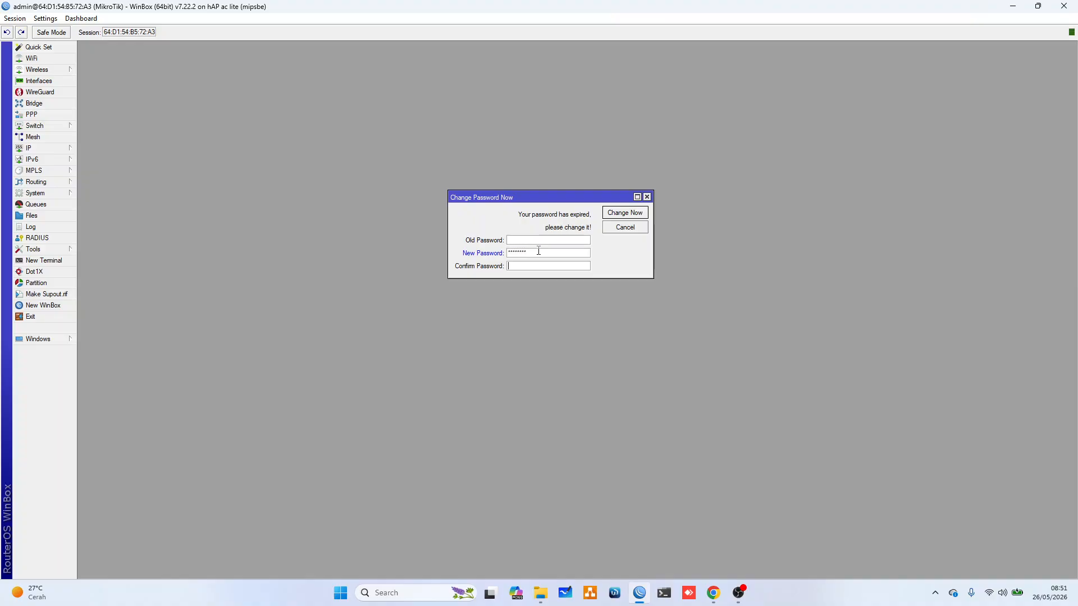
text(*******)
click(627, 212)
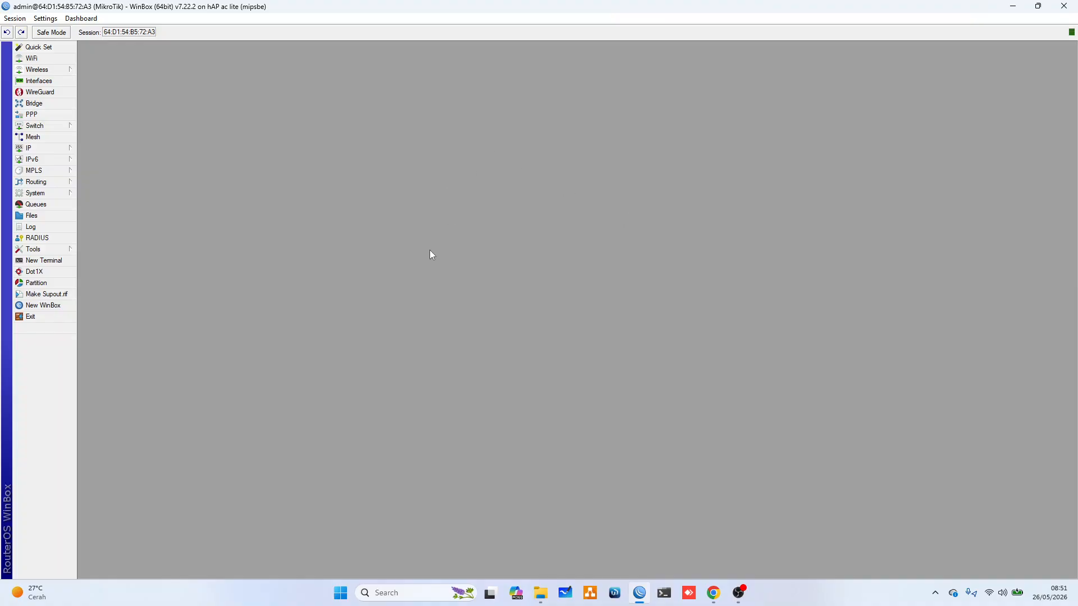
Step: Open a new WinBox connection window and log in to the router as admin with the account password
click(57, 307)
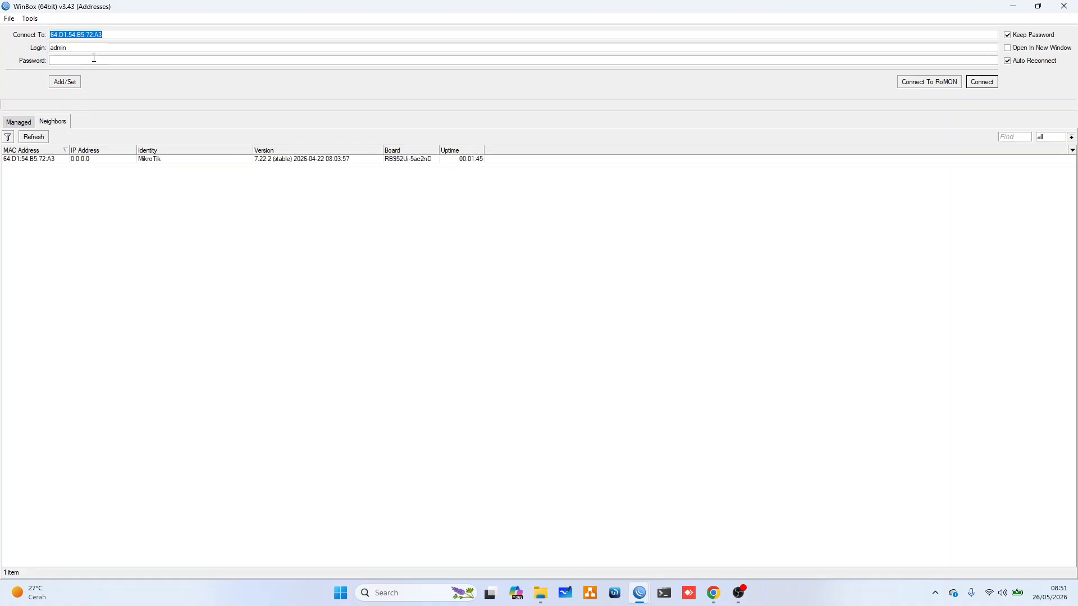
click(96, 60)
text(********)
key(Return)
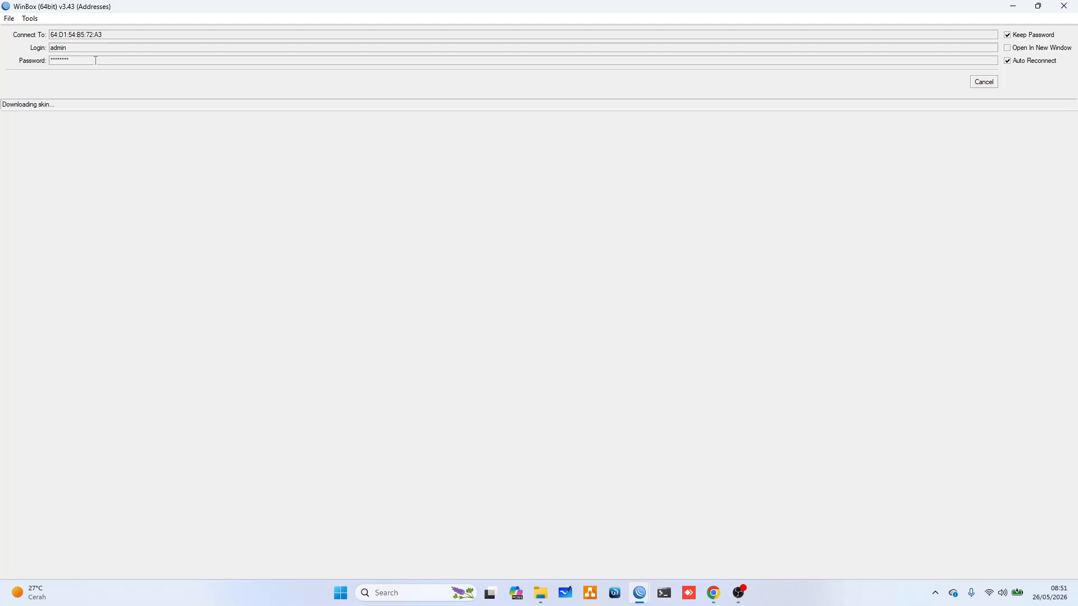